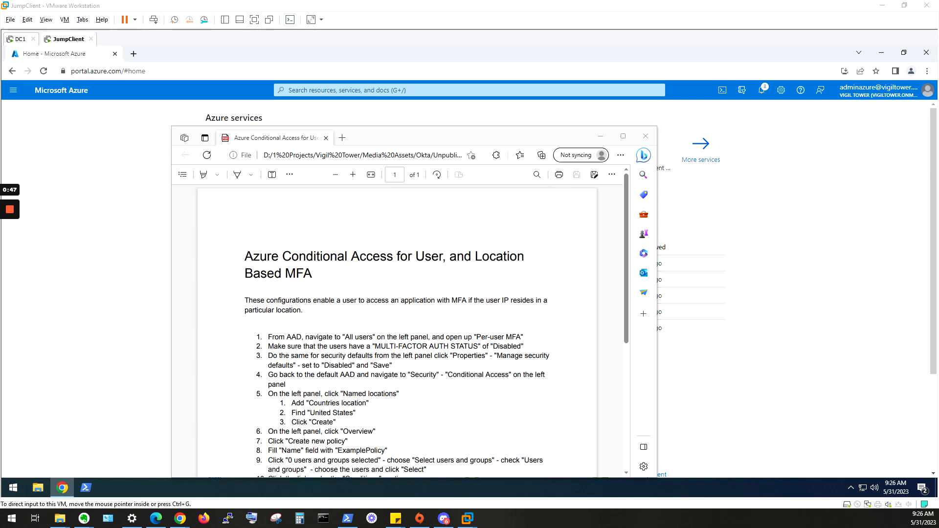
Step: Move the instructions document out of the way and open the per-user MFA page from the Azure Active Directory users list
left_click_drag(518, 133, 938, 123)
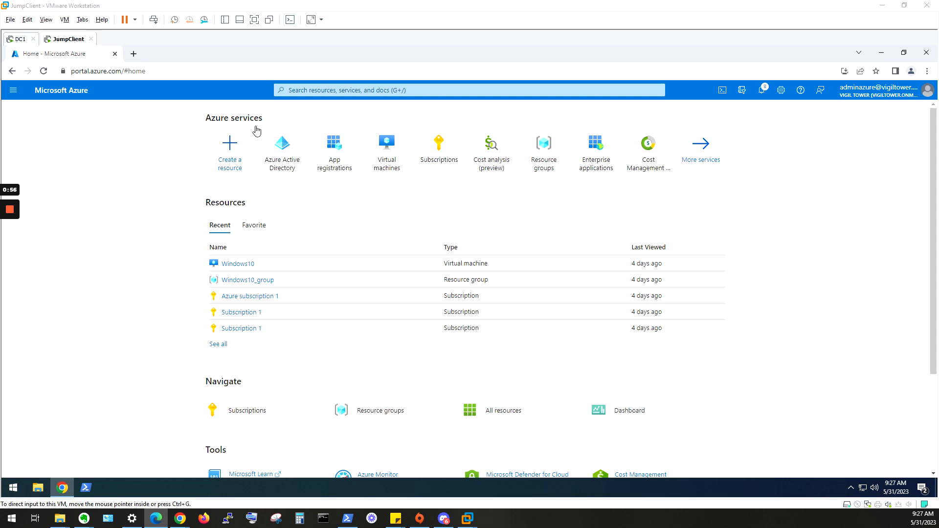
left_click(288, 168)
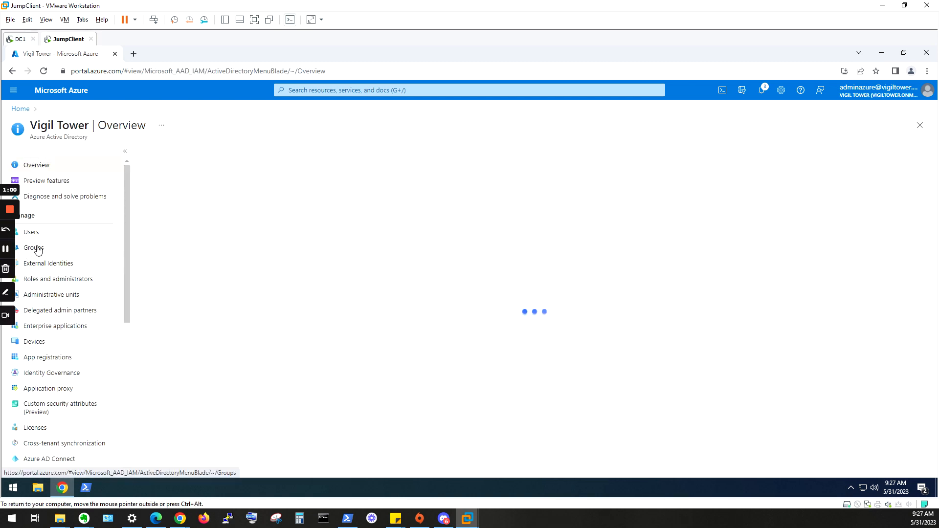
left_click(58, 234)
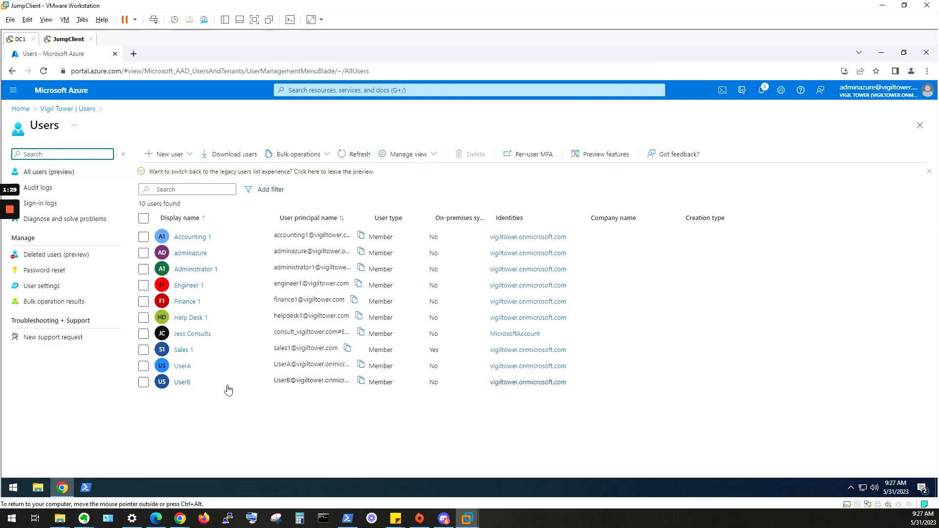
left_click(544, 158)
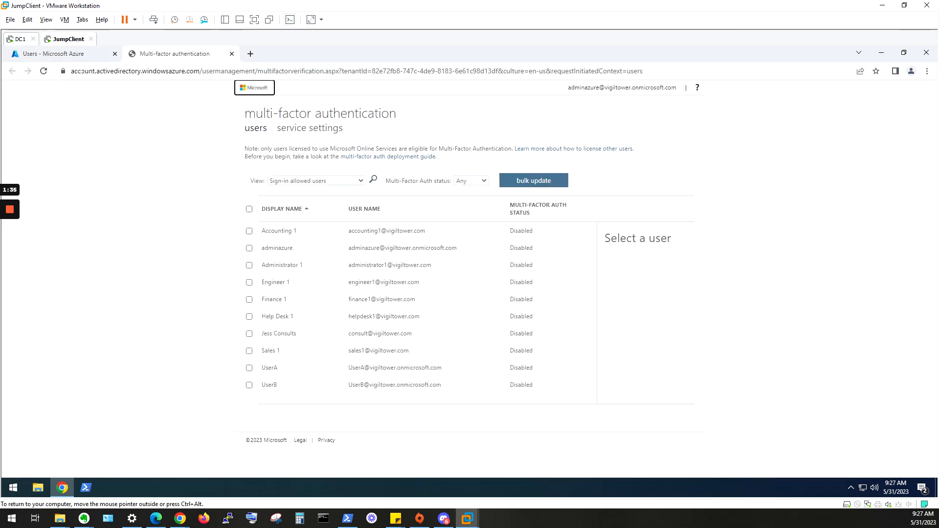
Step: Check the multi-factor authentication status of the users, including UserA, and close the multi-factor authentication page
left_click(69, 54)
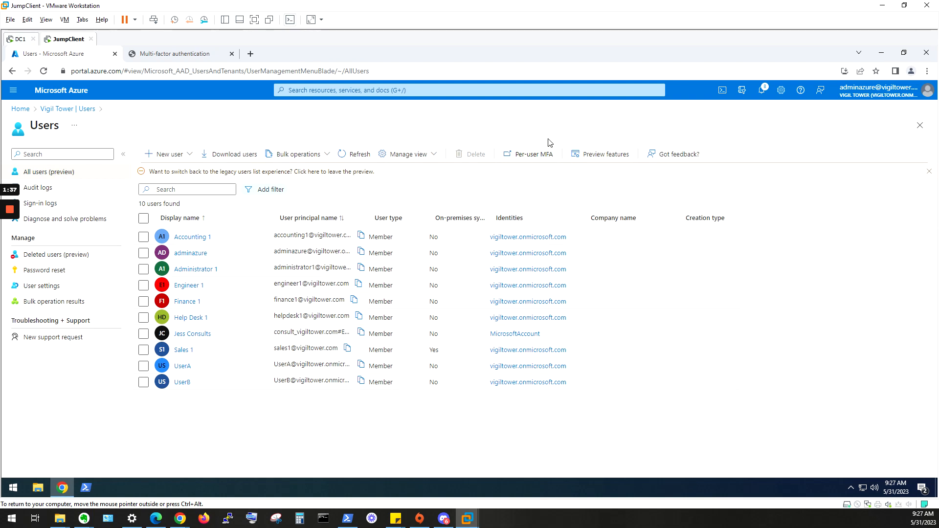
left_click(198, 60)
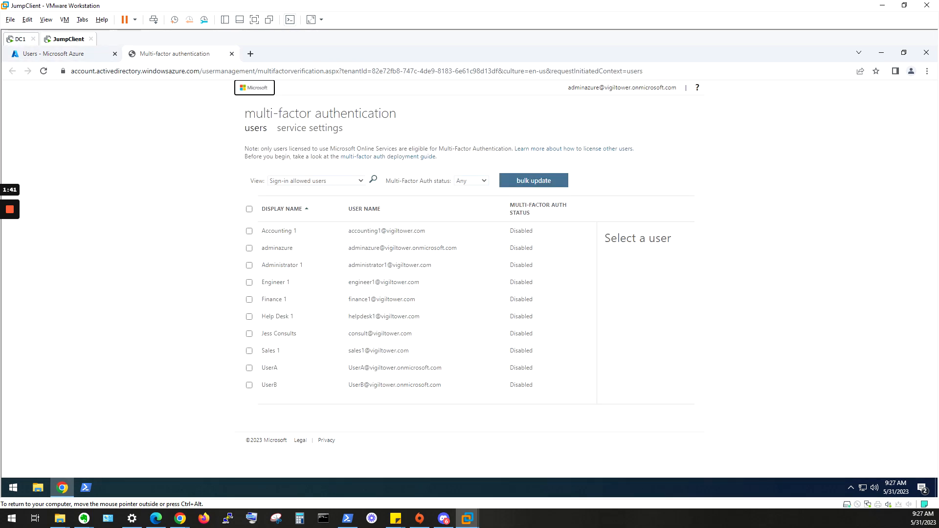
left_click(506, 371)
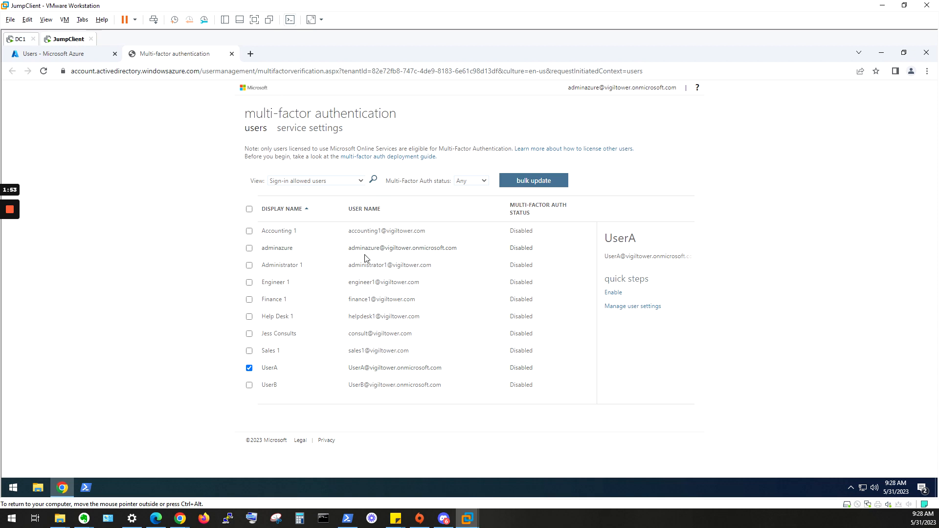
left_click(231, 54)
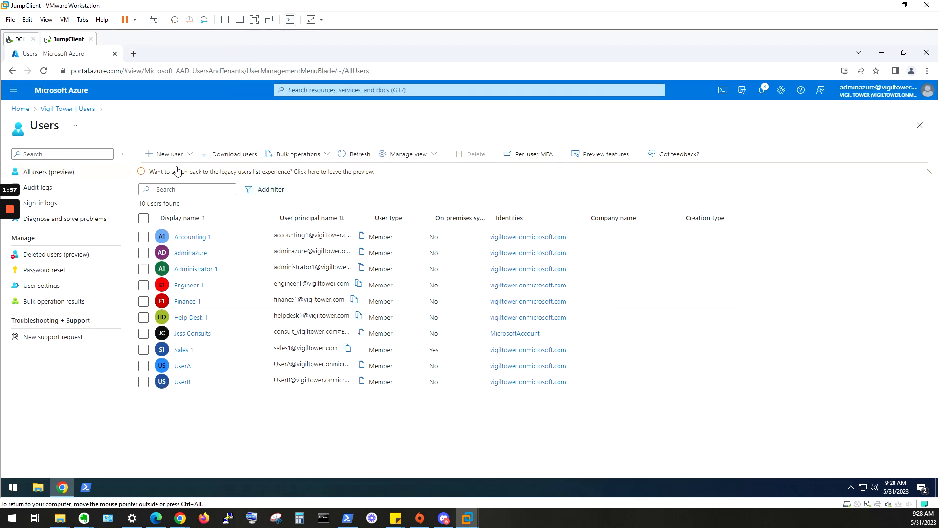
Step: Open the security defaults from the Azure Active Directory tenant properties and choose Disabled
left_click(67, 112)
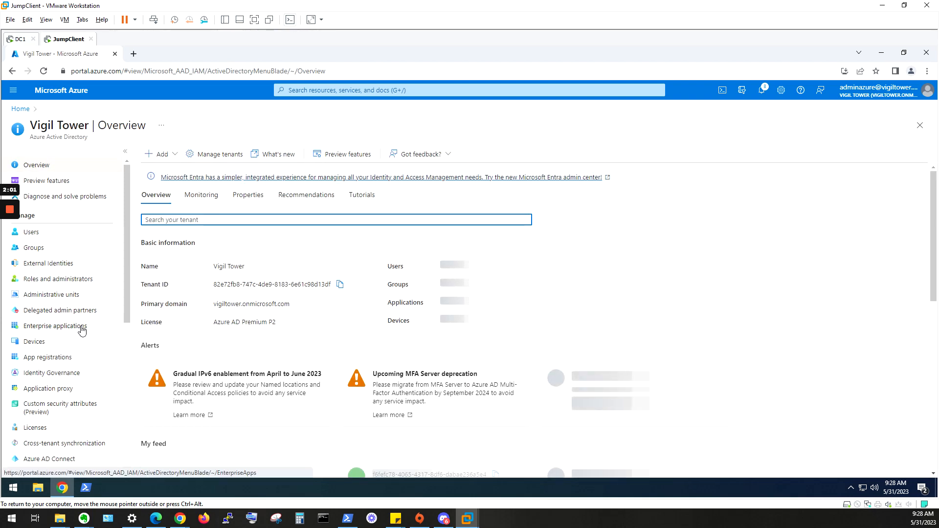
scroll(78, 352, "down", 4)
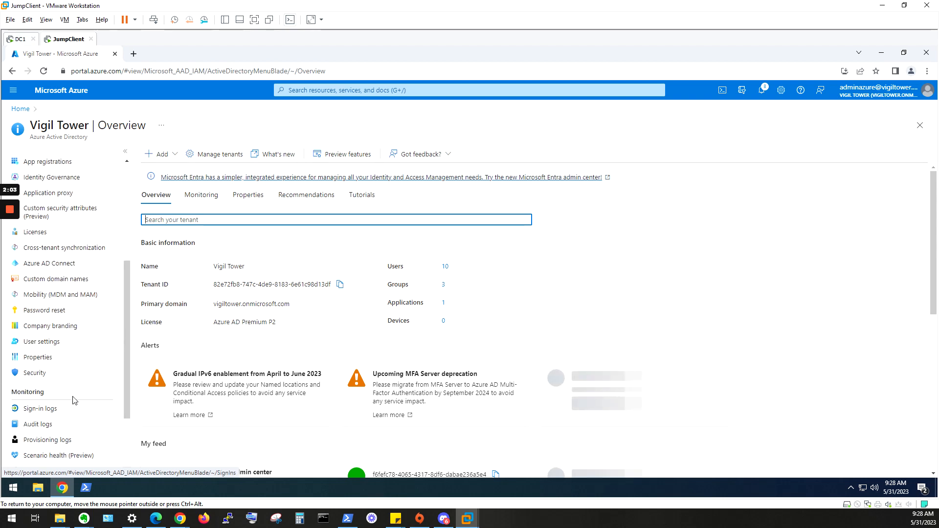
left_click(34, 362)
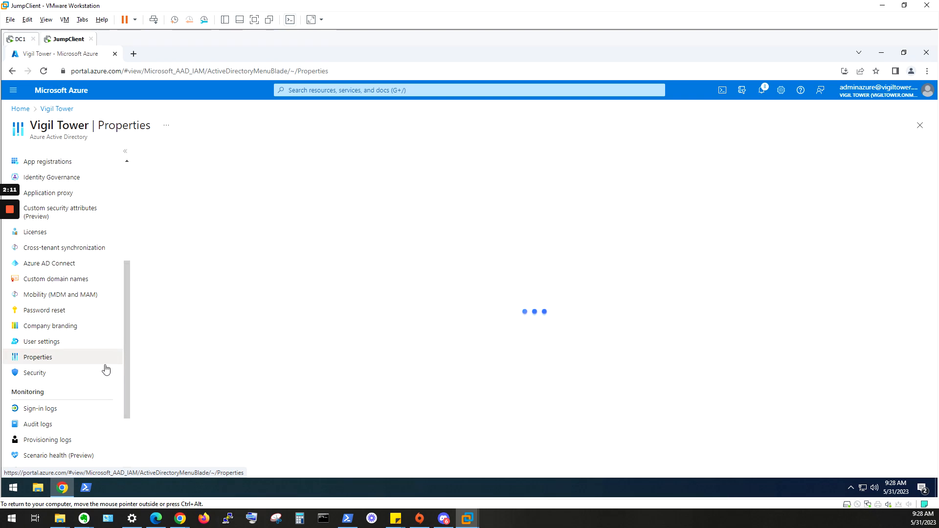
scroll(406, 437, "down", 1)
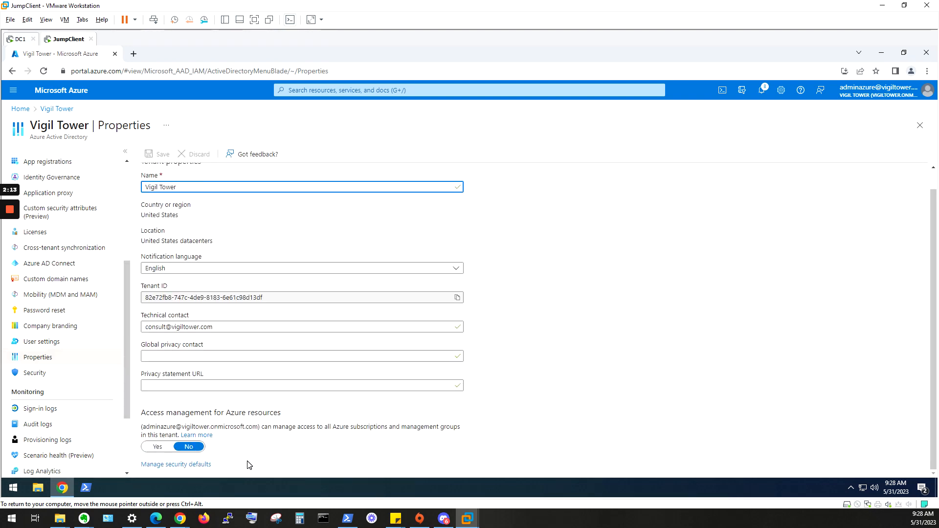
left_click(205, 467)
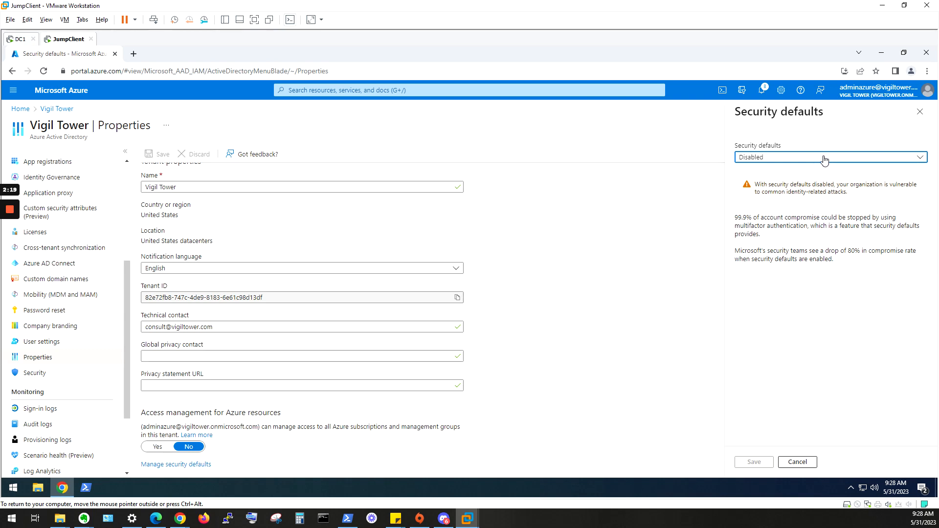
left_click(753, 159)
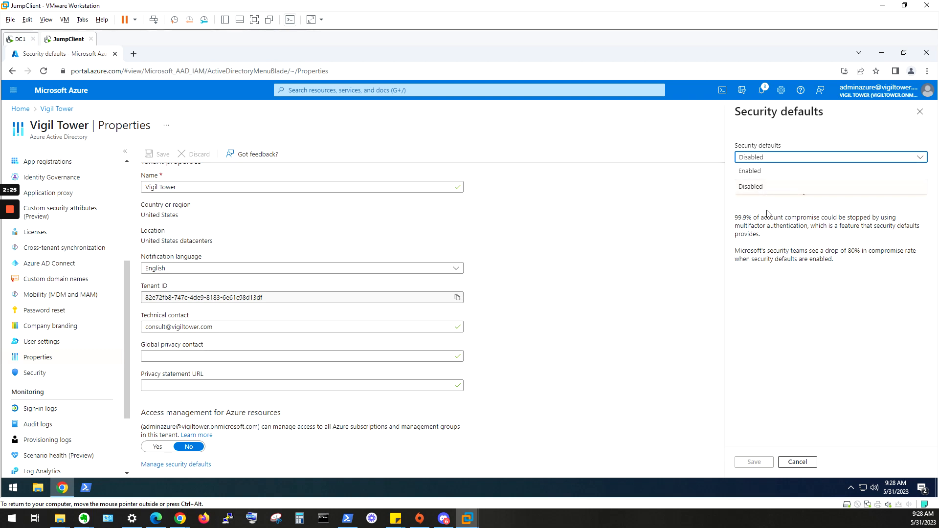
left_click(761, 189)
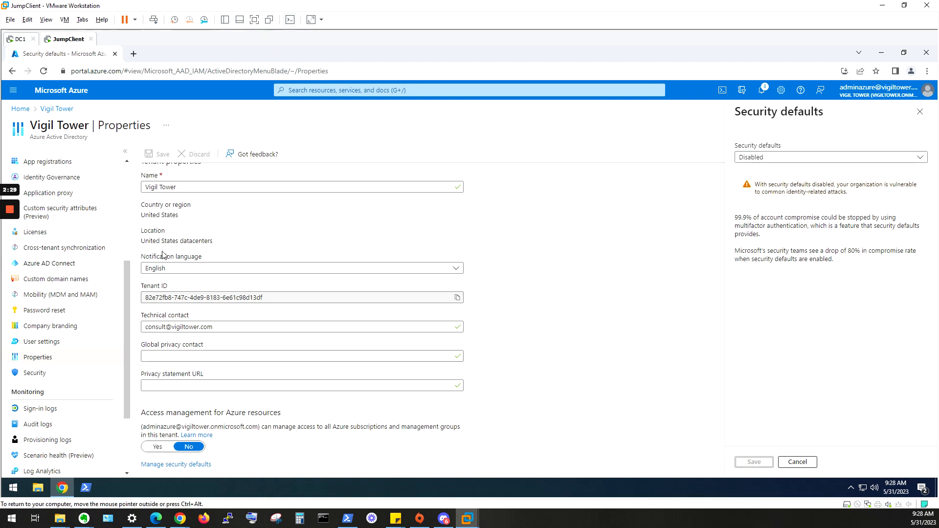
Step: Create a countries location named USA containing United States in the Named locations of the directory's security settings
scroll(52, 335, "up", 4)
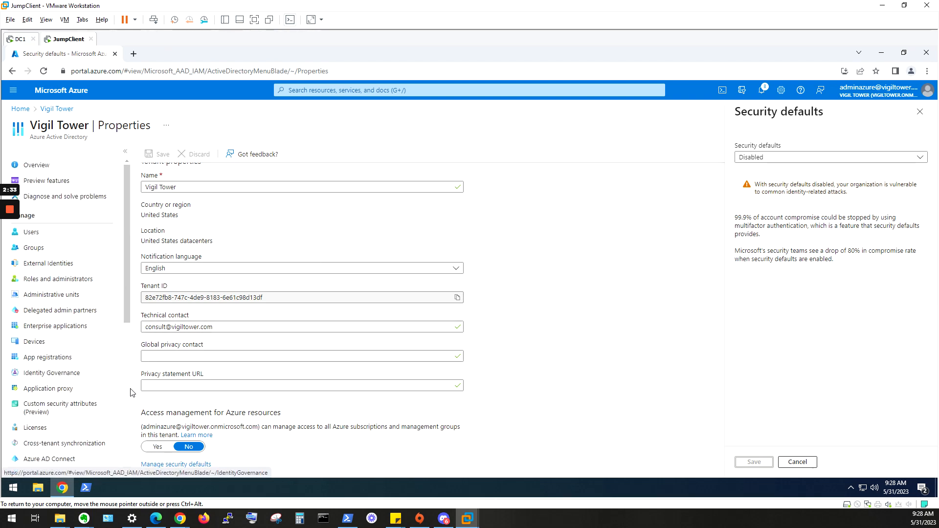
scroll(98, 396, "down", 3)
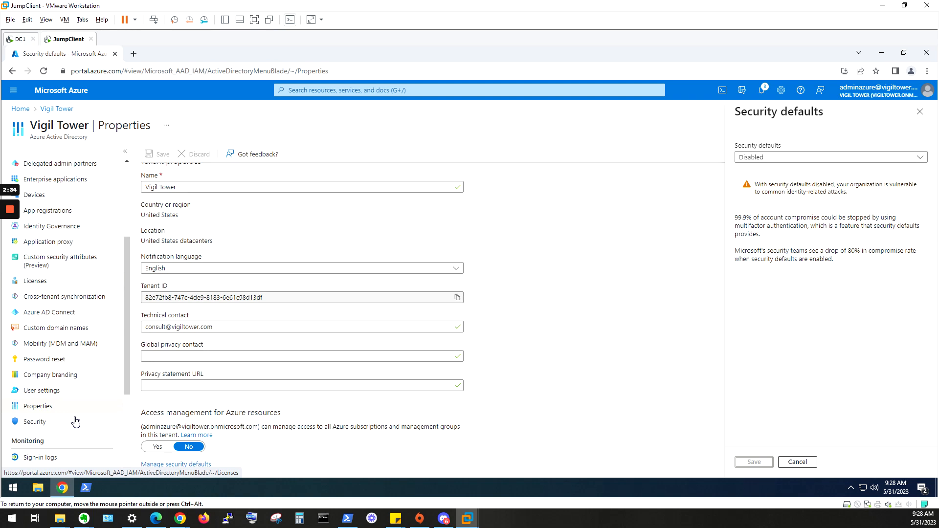
left_click(35, 422)
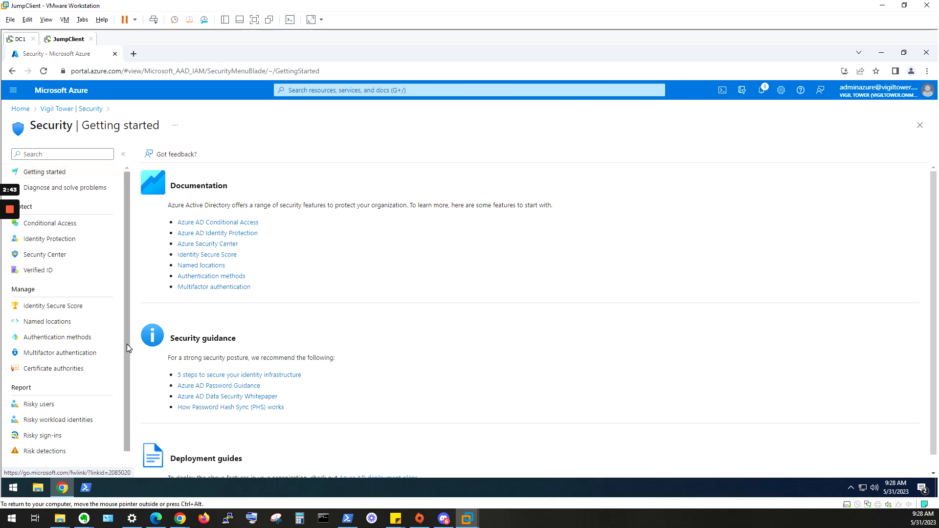
left_click(47, 324)
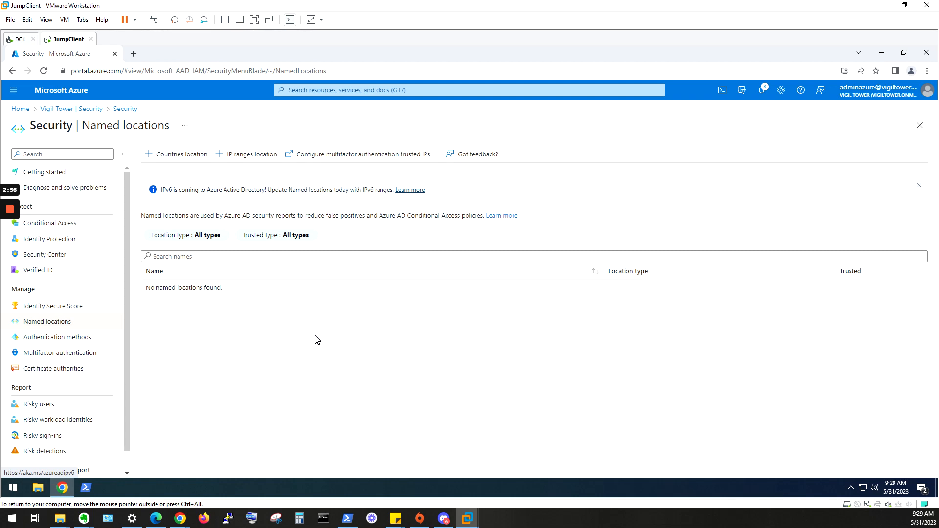
left_click(191, 156)
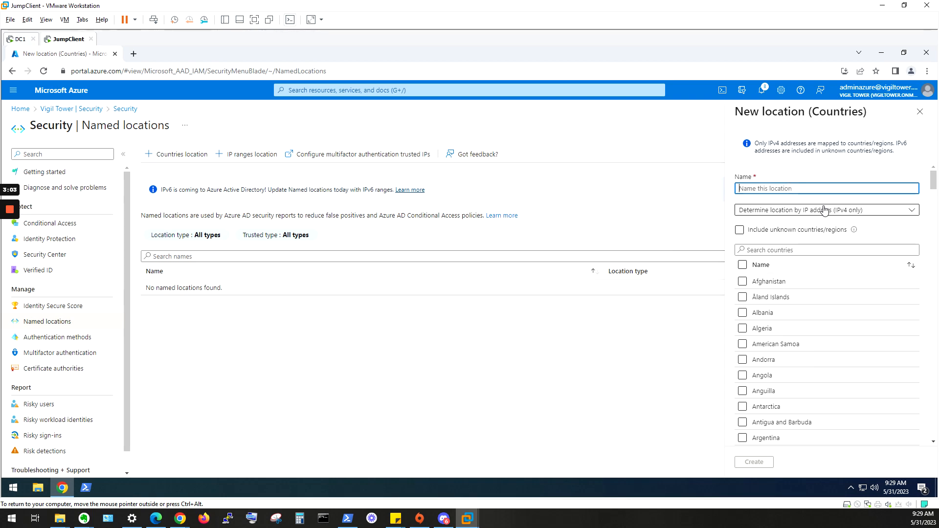
type("Un")
left_click(839, 248)
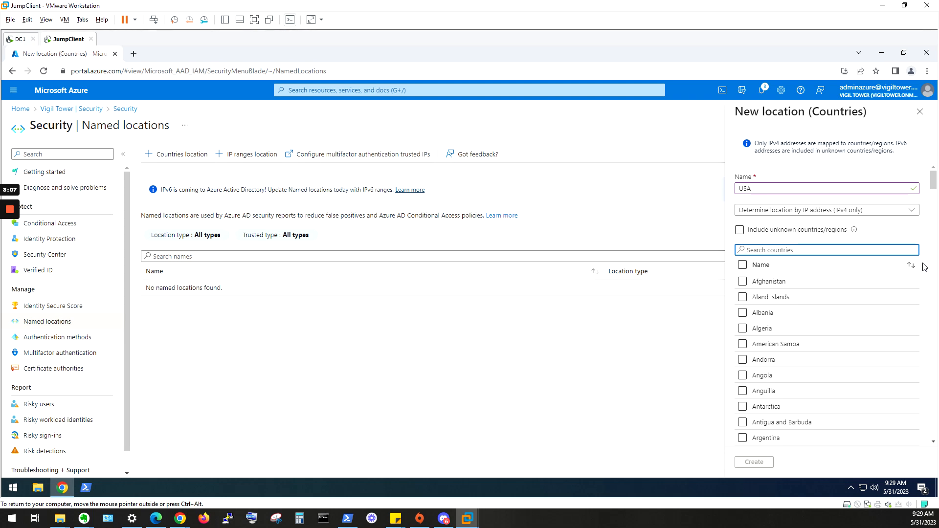
type("united")
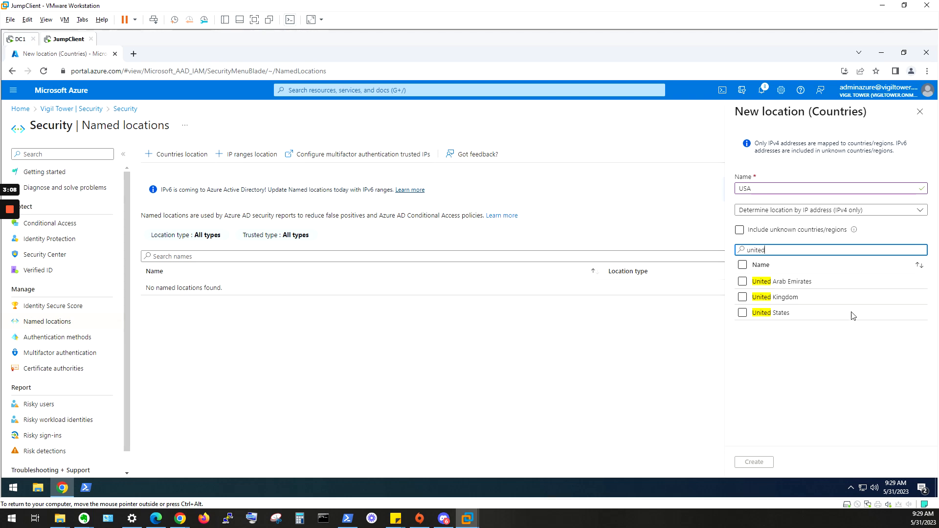
left_click(742, 313)
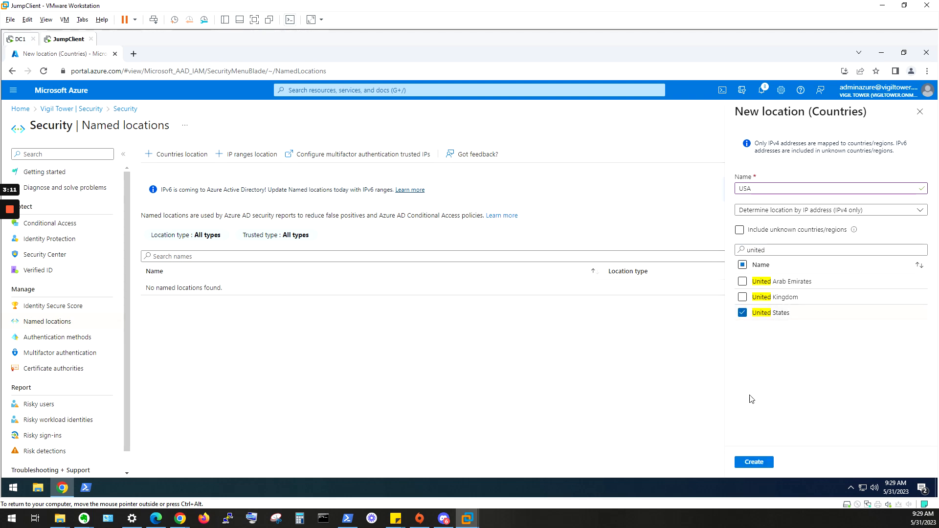
left_click(749, 464)
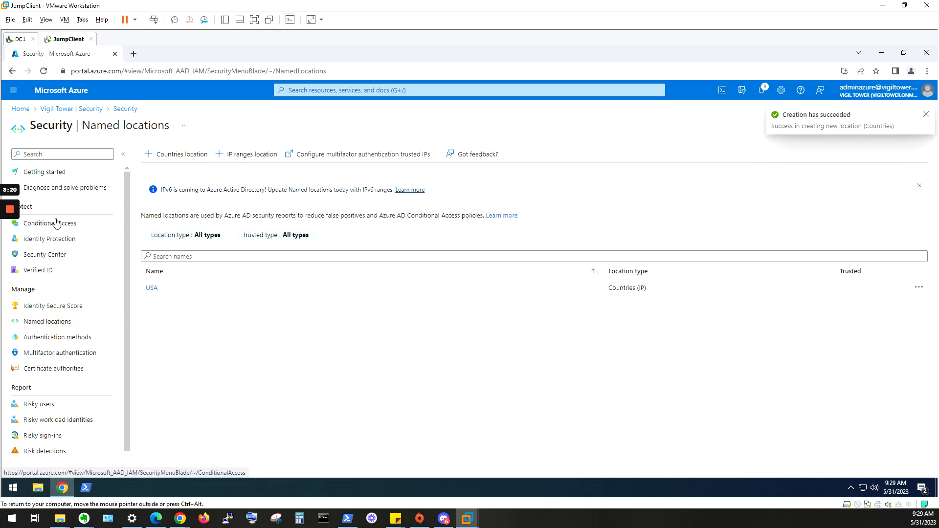
Step: Start a new Conditional Access policy and name it ExamplePolicy
scroll(93, 242, "down", 1)
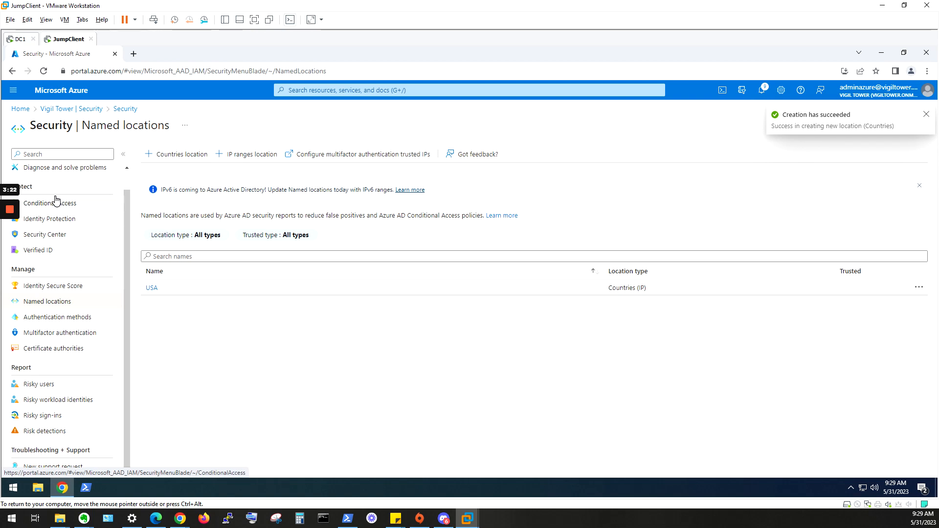
scroll(59, 226, "up", 1)
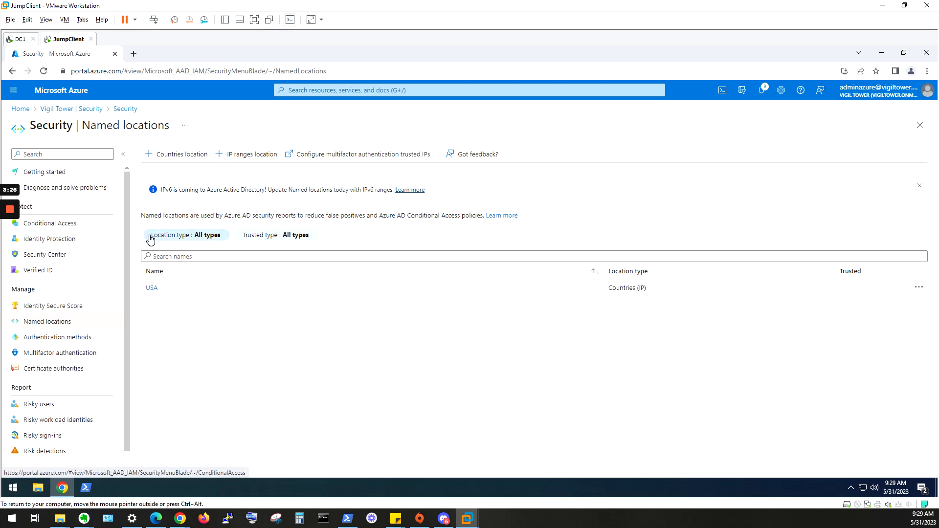
left_click(64, 223)
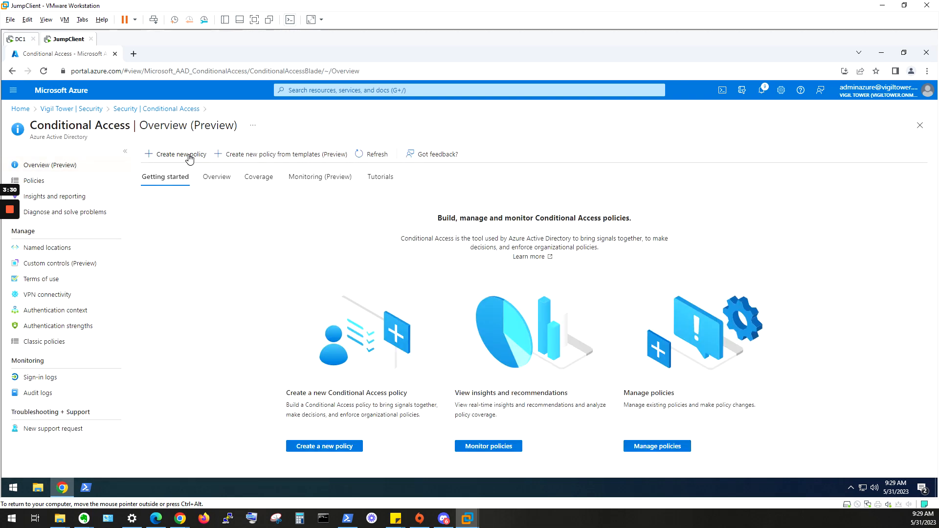
left_click(190, 155)
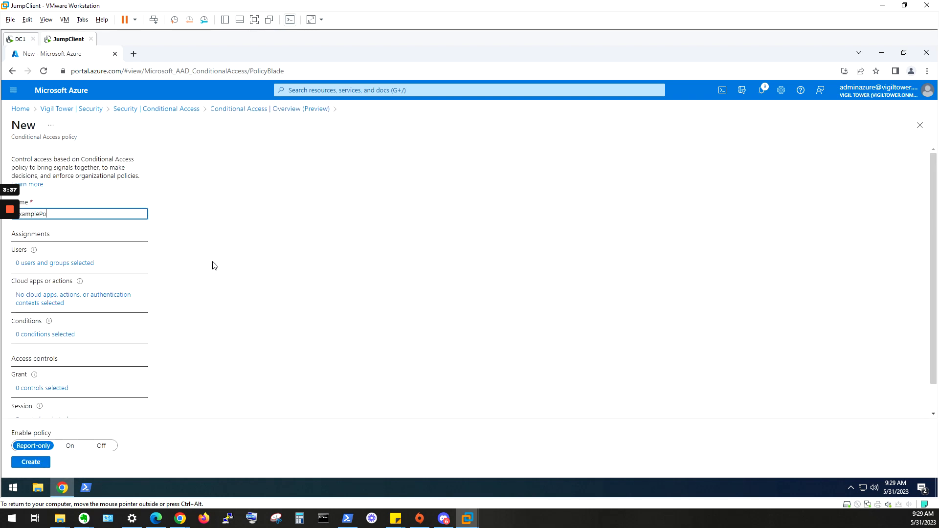
Step: Assign the policy to selected users and groups, including only UserA
left_click(58, 264)
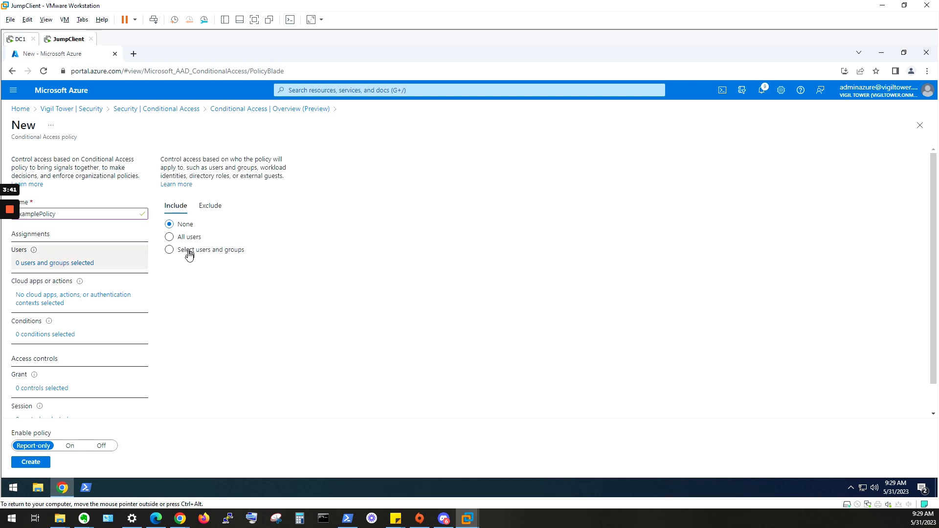
left_click(187, 250)
left_click(211, 300)
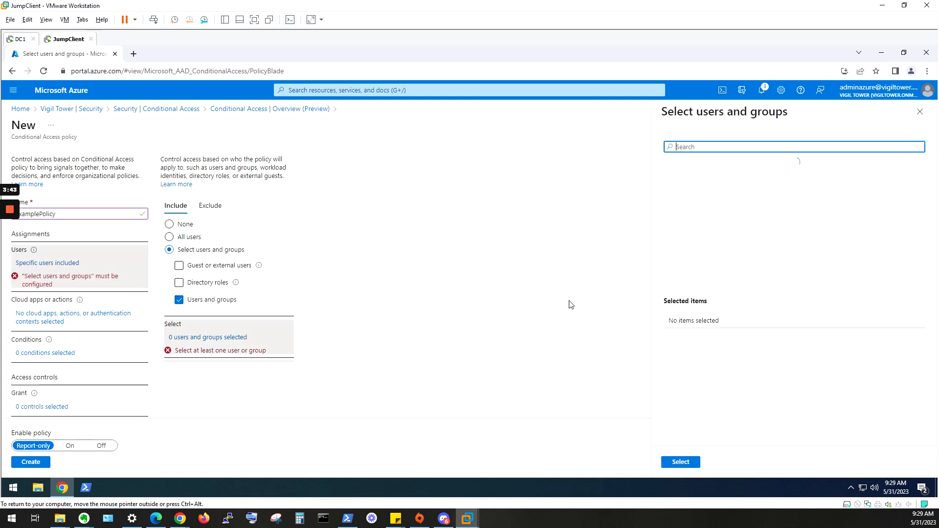
scroll(743, 232, "down", 5)
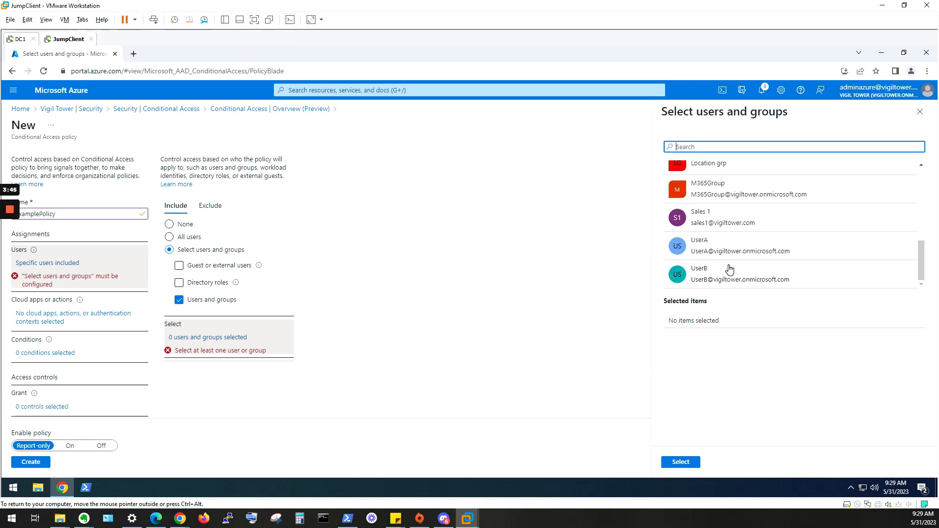
left_click(727, 252)
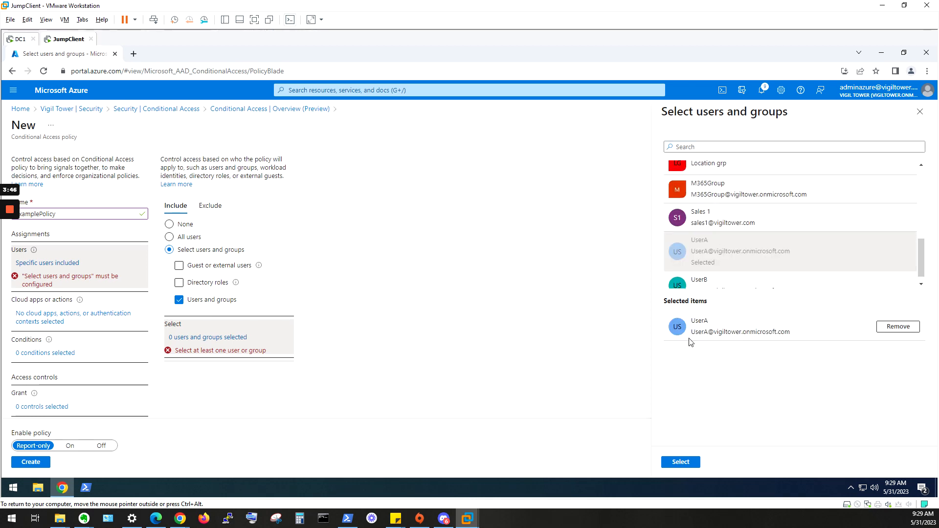
left_click(681, 462)
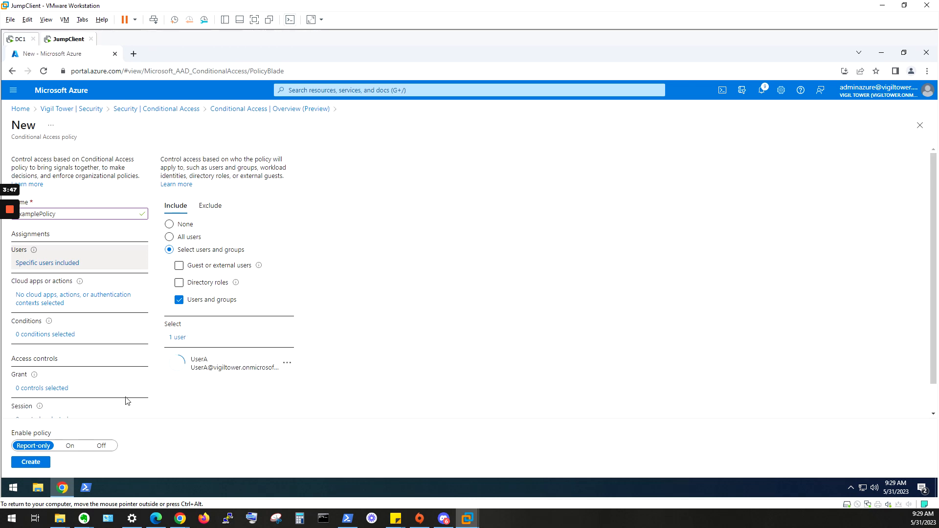
Step: Target the policy at selected cloud apps, searching for Microsoft Azure and including only Microsoft Azure Management
left_click(65, 300)
left_click(187, 262)
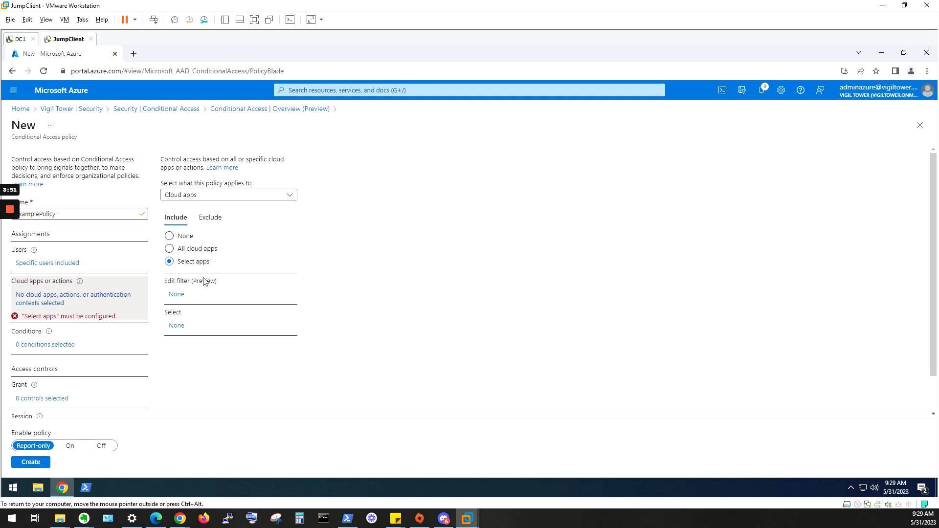
left_click(179, 324)
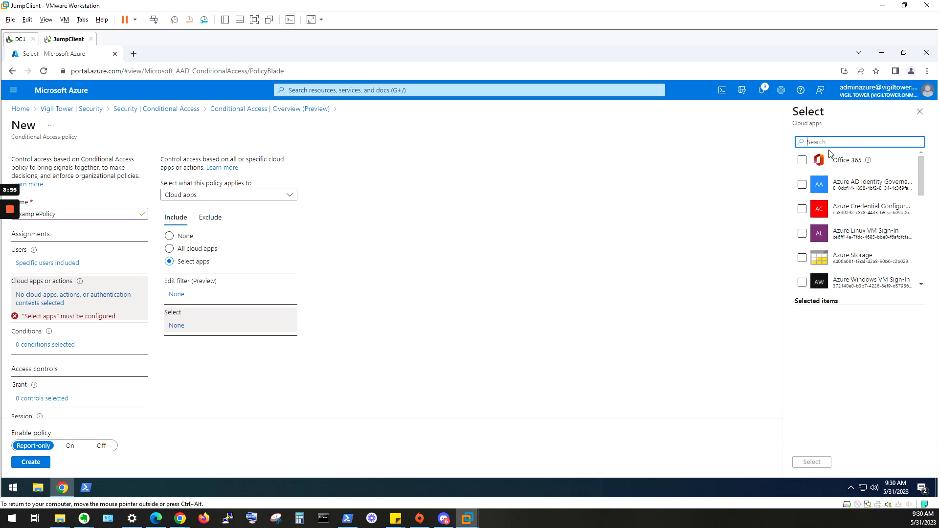
type("Micros")
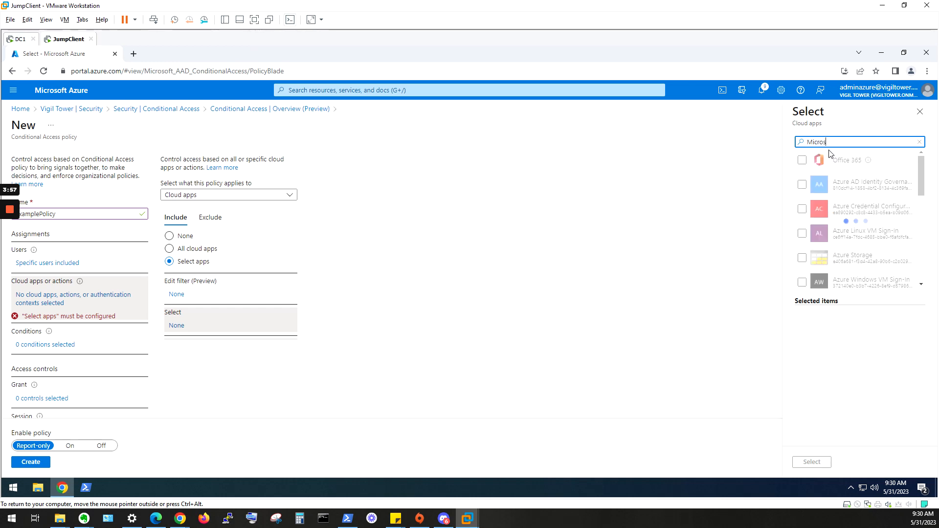
type("oft Azure")
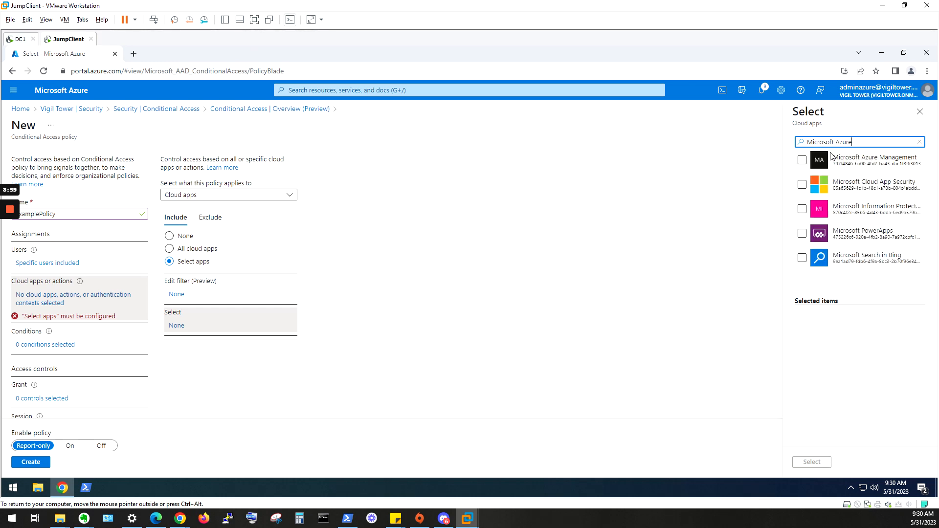
left_click(803, 160)
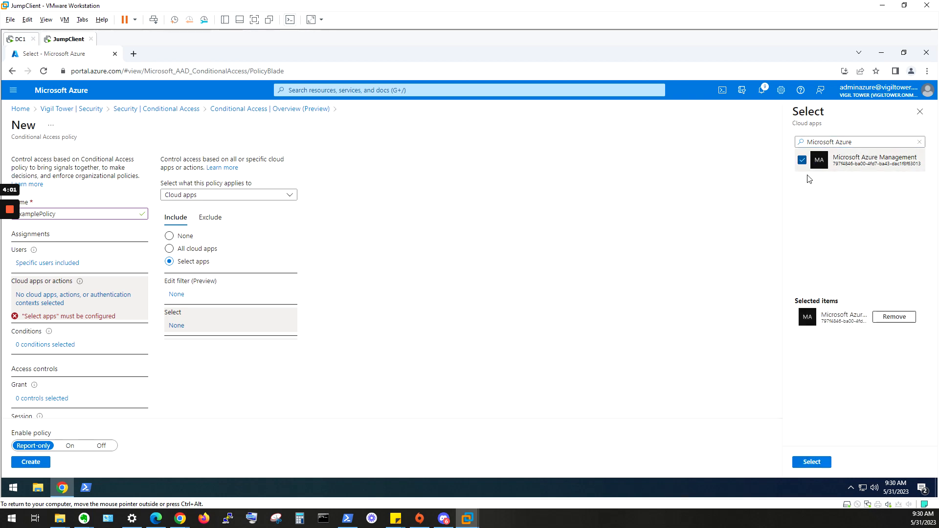
left_click(826, 467)
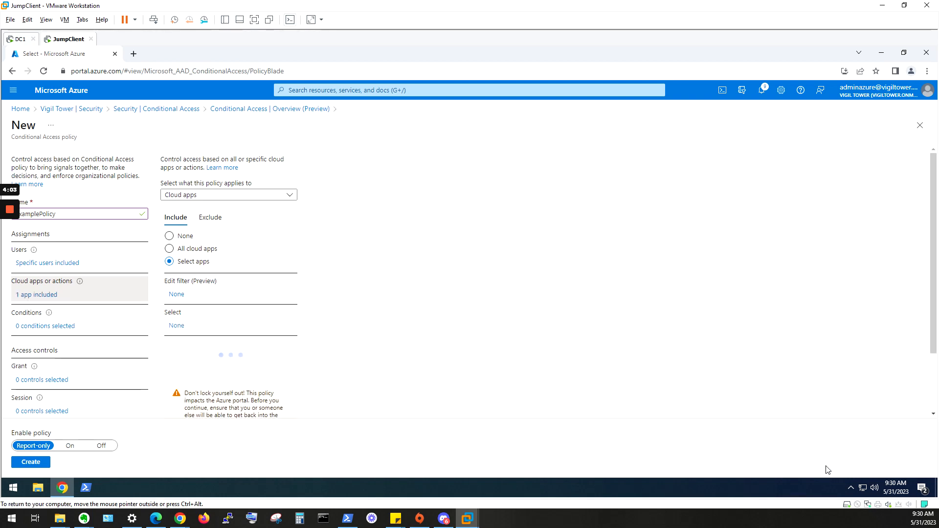
Step: Configure the policy's Locations condition to include selected locations, choosing only the USA named location
left_click(65, 331)
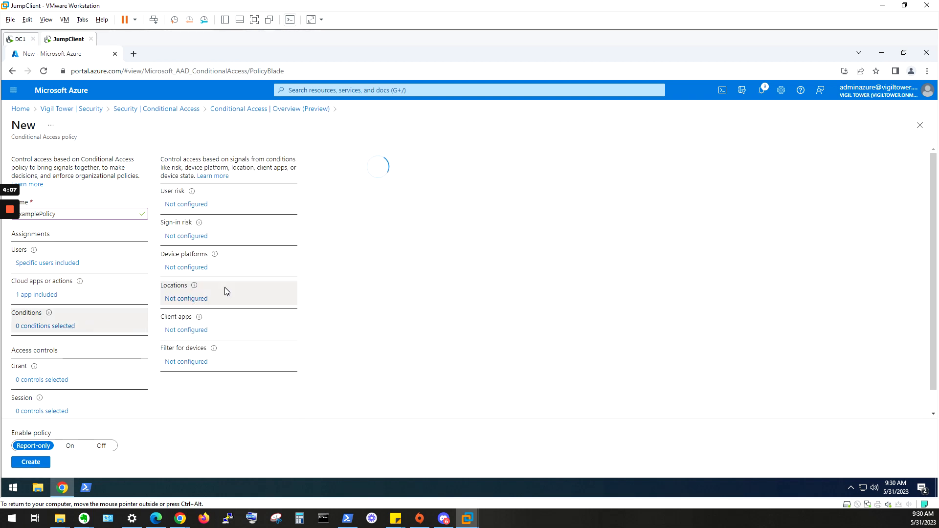
left_click(327, 195)
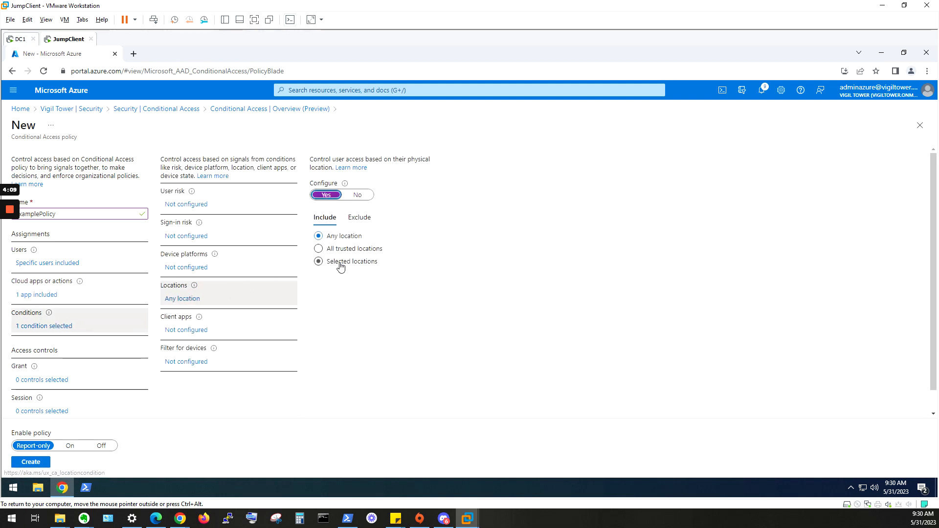
left_click(341, 266)
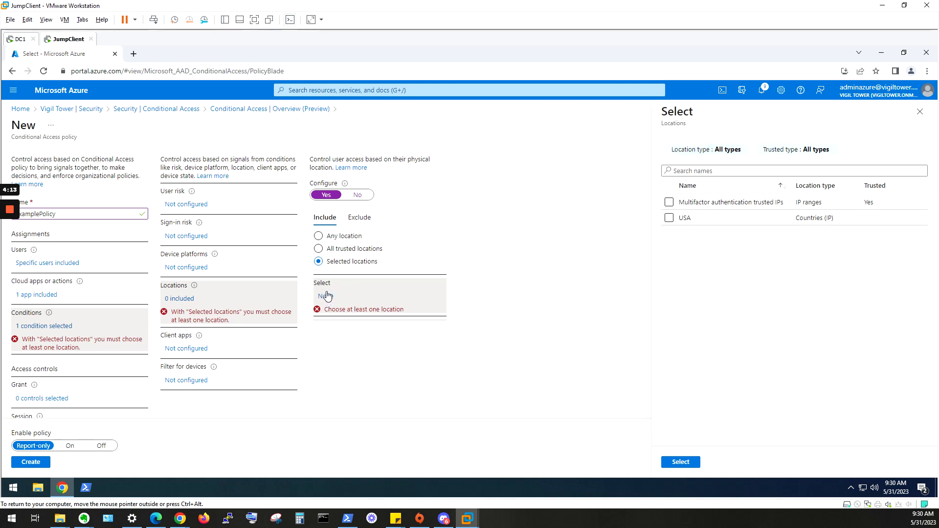
left_click(670, 219)
left_click(680, 461)
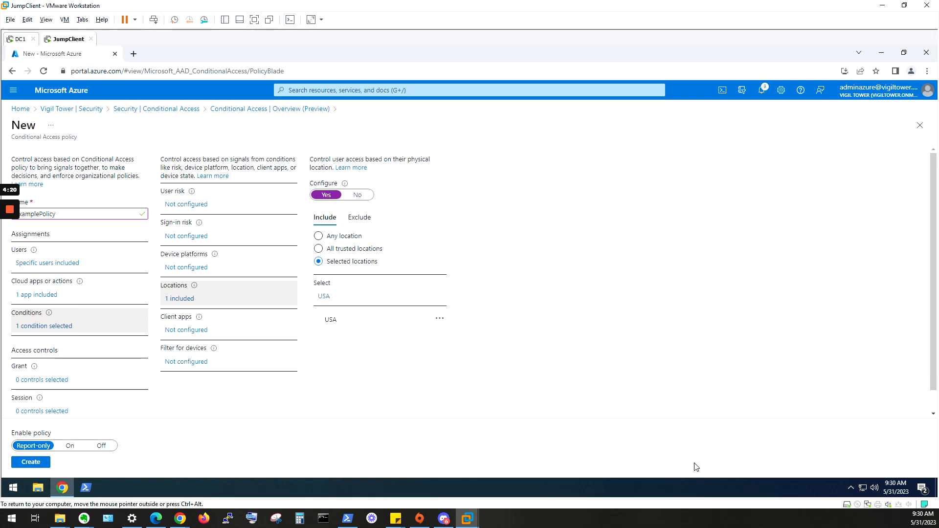
Step: Set the policy's grant control to Grant access with Require multifactor authentication
left_click(49, 380)
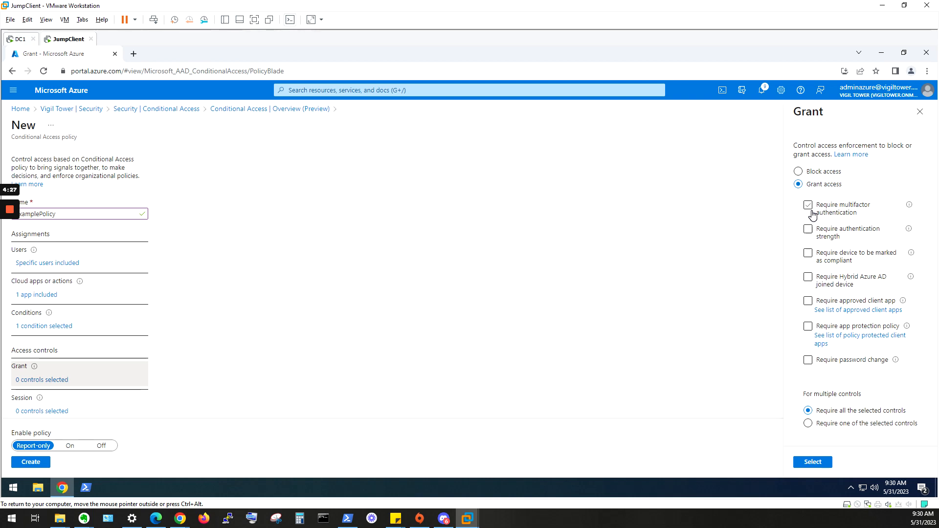
left_click(836, 215)
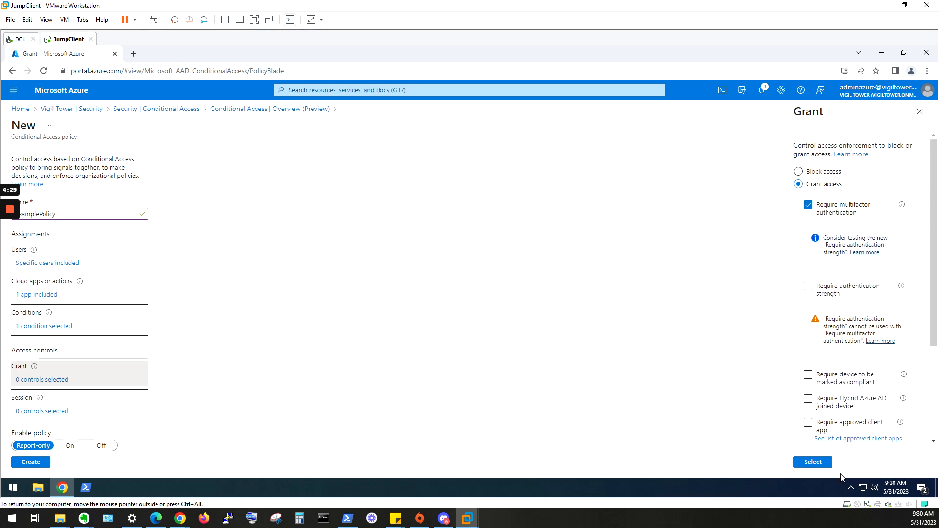
left_click(813, 463)
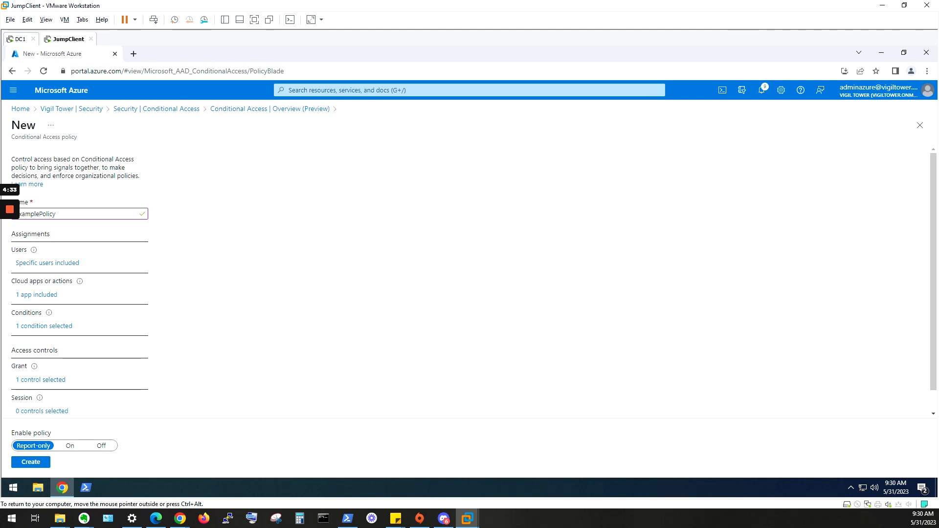
Step: Set Enable policy to On and create the policy
left_click_drag(12, 433, 52, 434)
left_click(71, 447)
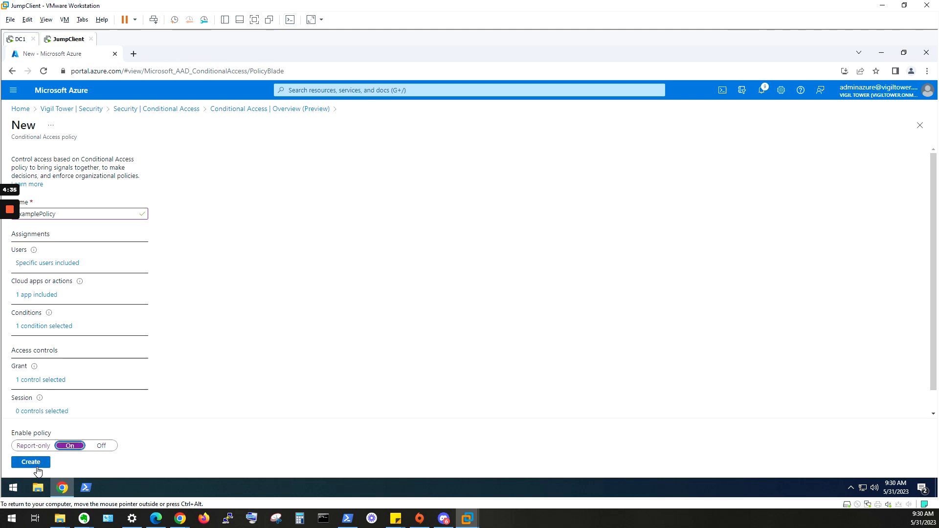
left_click(37, 466)
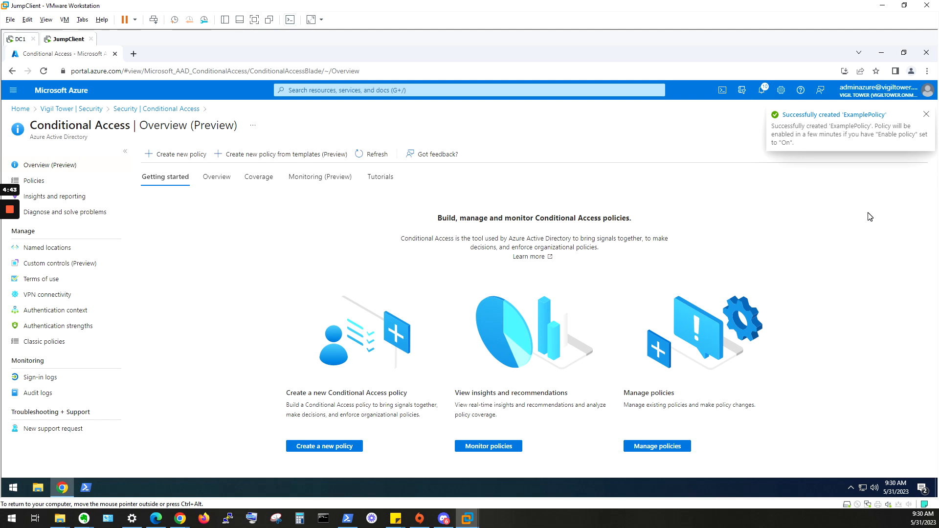
Step: Open a new incognito browser window and go to the Azure portal's sign-in page
key("ctrl+shift+n")
type("portal.azure.com")
key("Return")
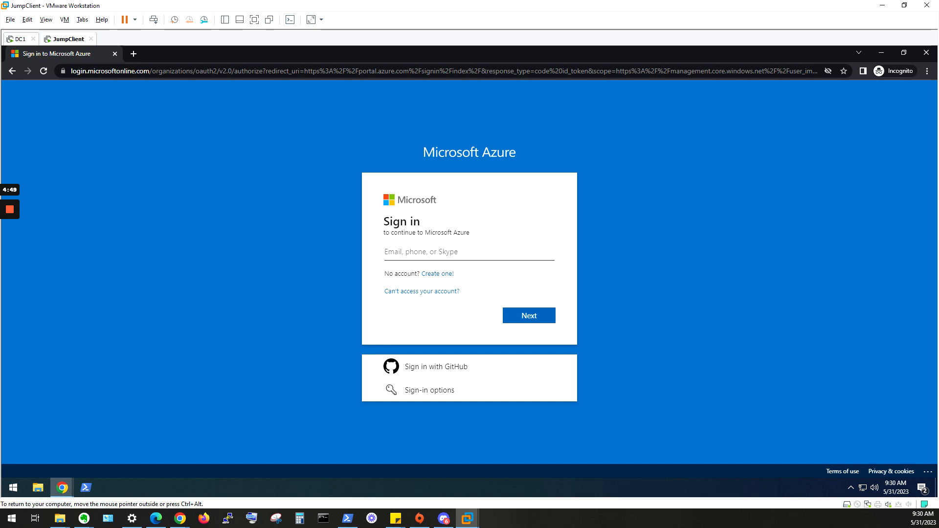
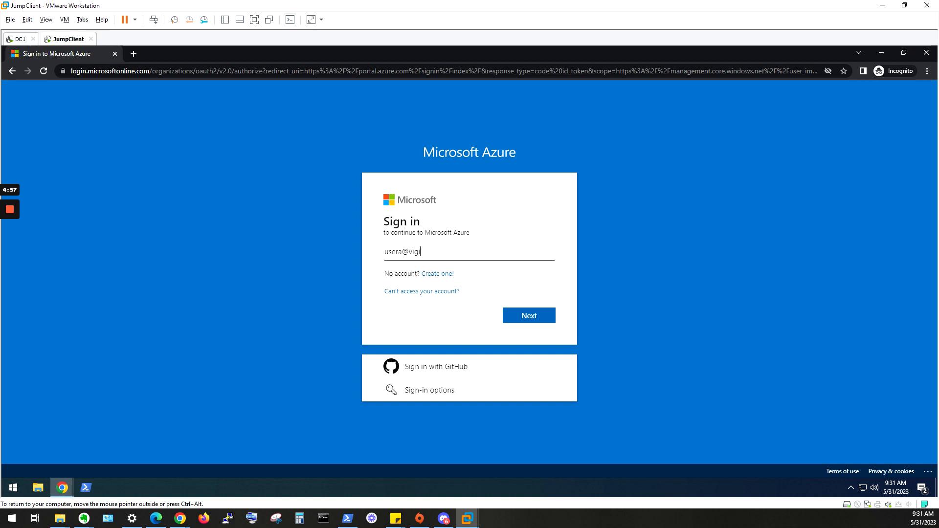
Step: Sign in to the Azure portal with UserA's e-mail and account password, complete the authentication, and decline to stay signed in
key("Return")
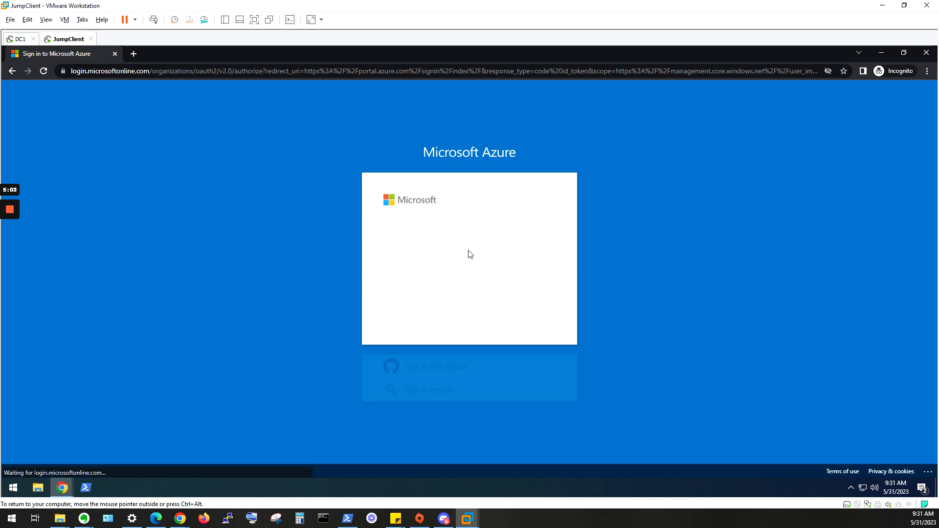
type("P")
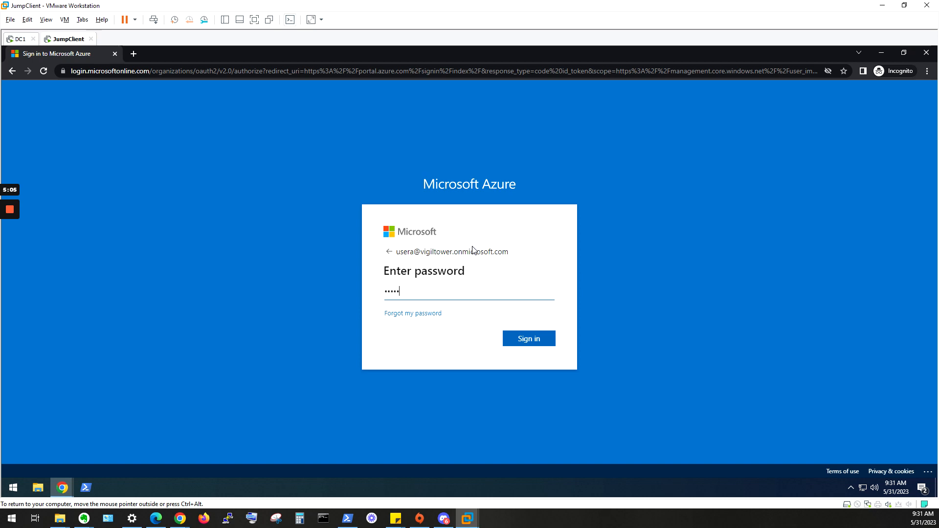
key("Return")
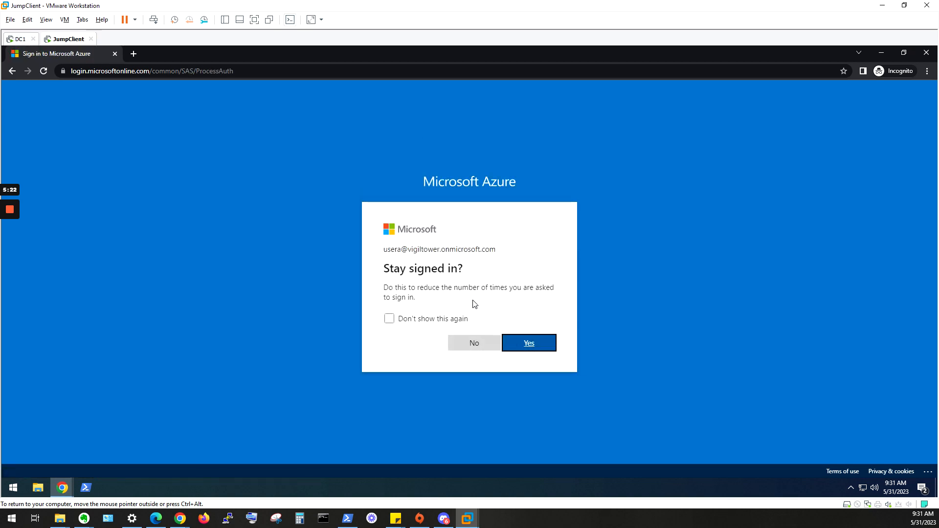
left_click(475, 345)
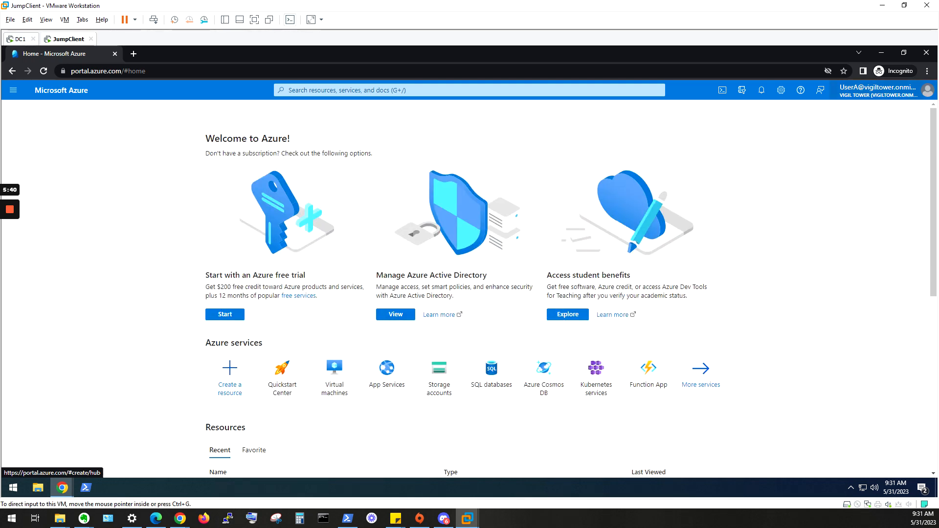
Step: Switch to the Azure Conditional Access PDF in Edge and review its configuration steps down to the end
key("alt+Tab")
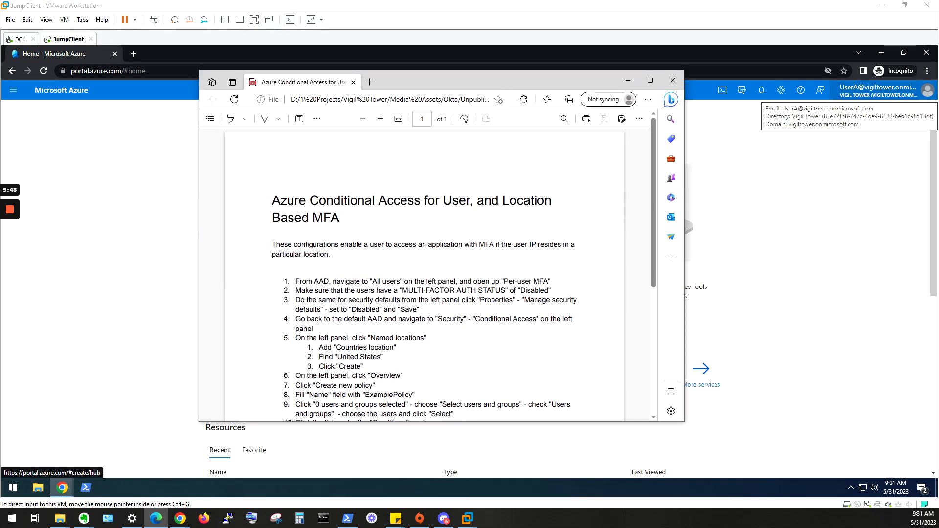
scroll(413, 244, "down", 4)
scroll(413, 245, "up", 3)
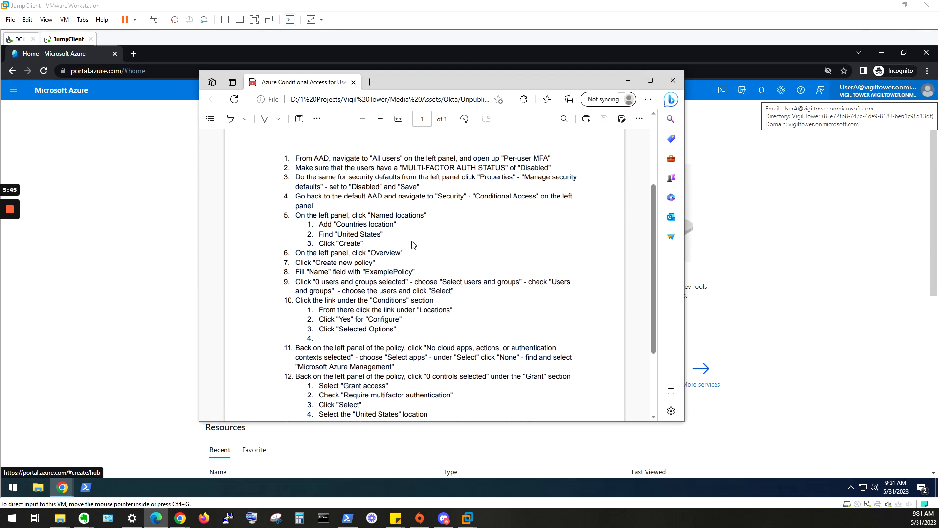
scroll(461, 375, "down", 3)
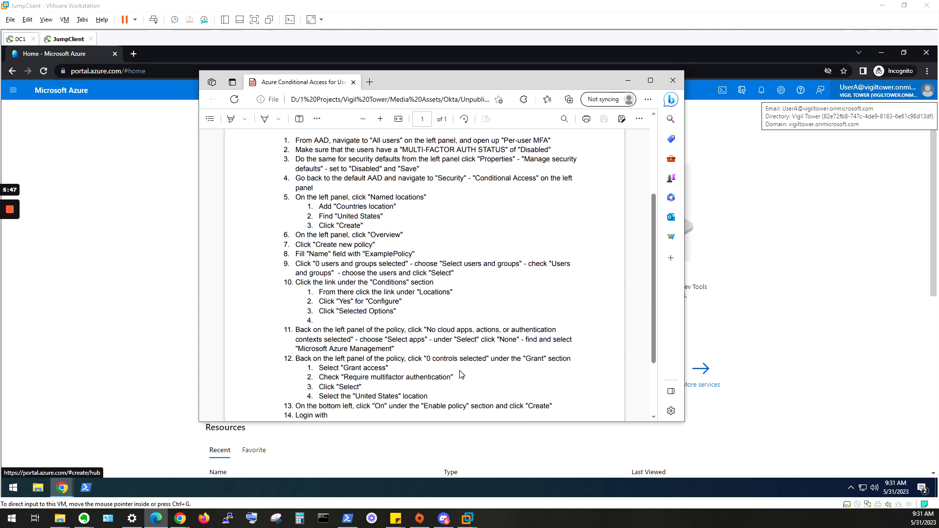
scroll(457, 370, "down", 2)
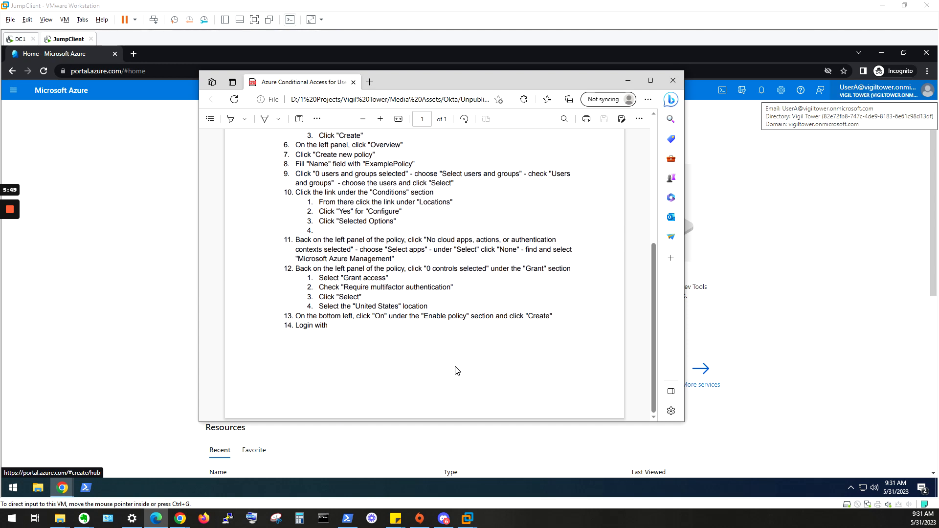
mouse_move(10, 226)
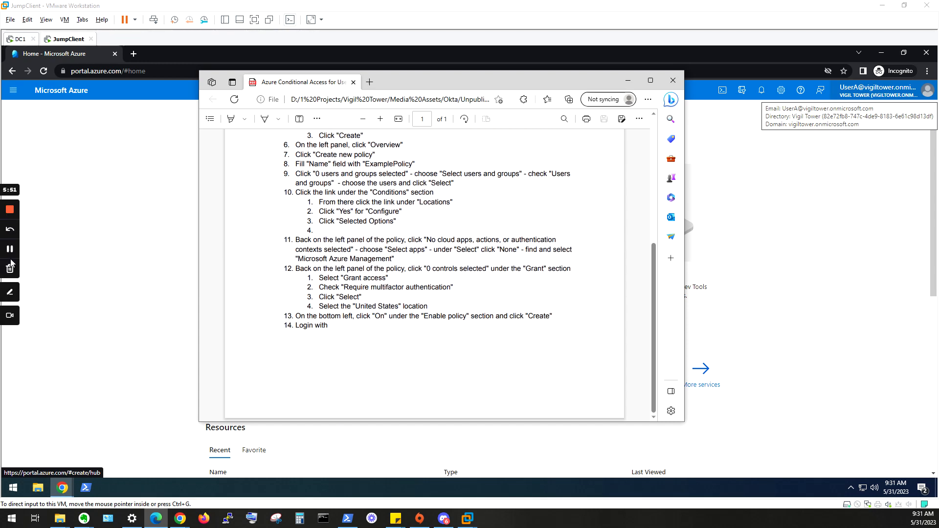